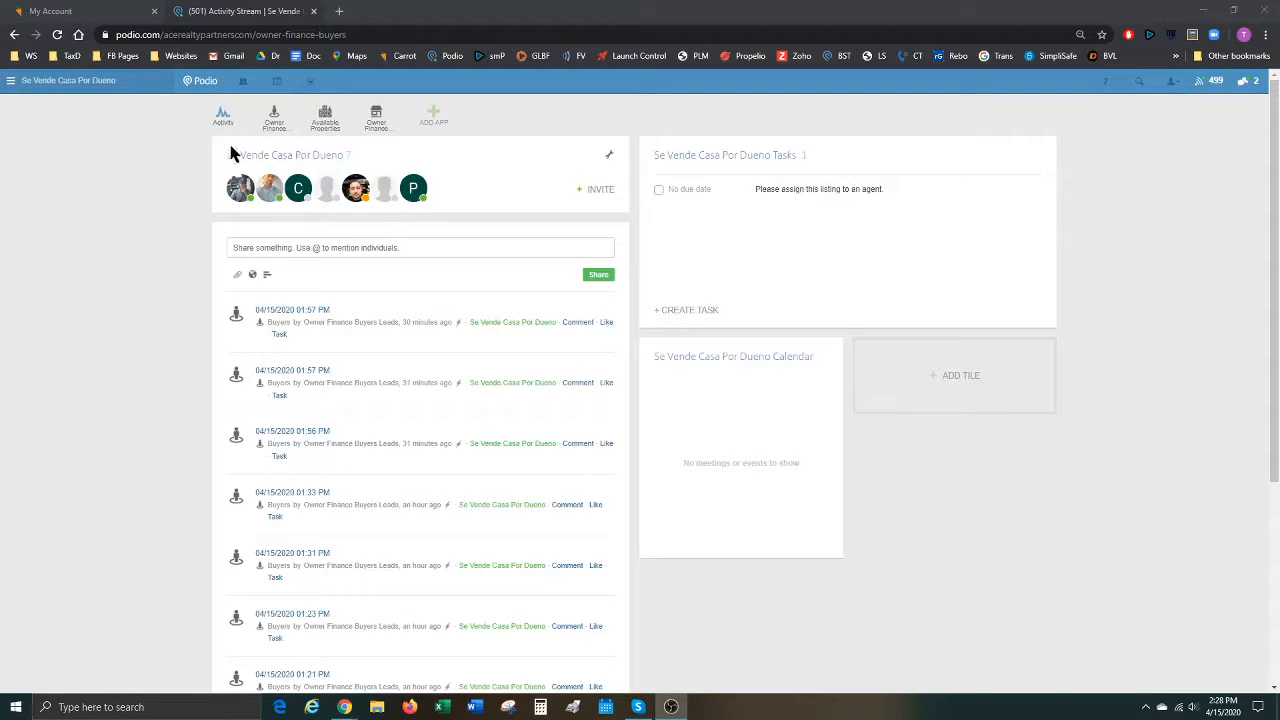
Open the Owner Finance Buyers Leads app and scroll through its table of 4132 leads.
{"action": "mouse_move", "coordinate": [349, 158]}
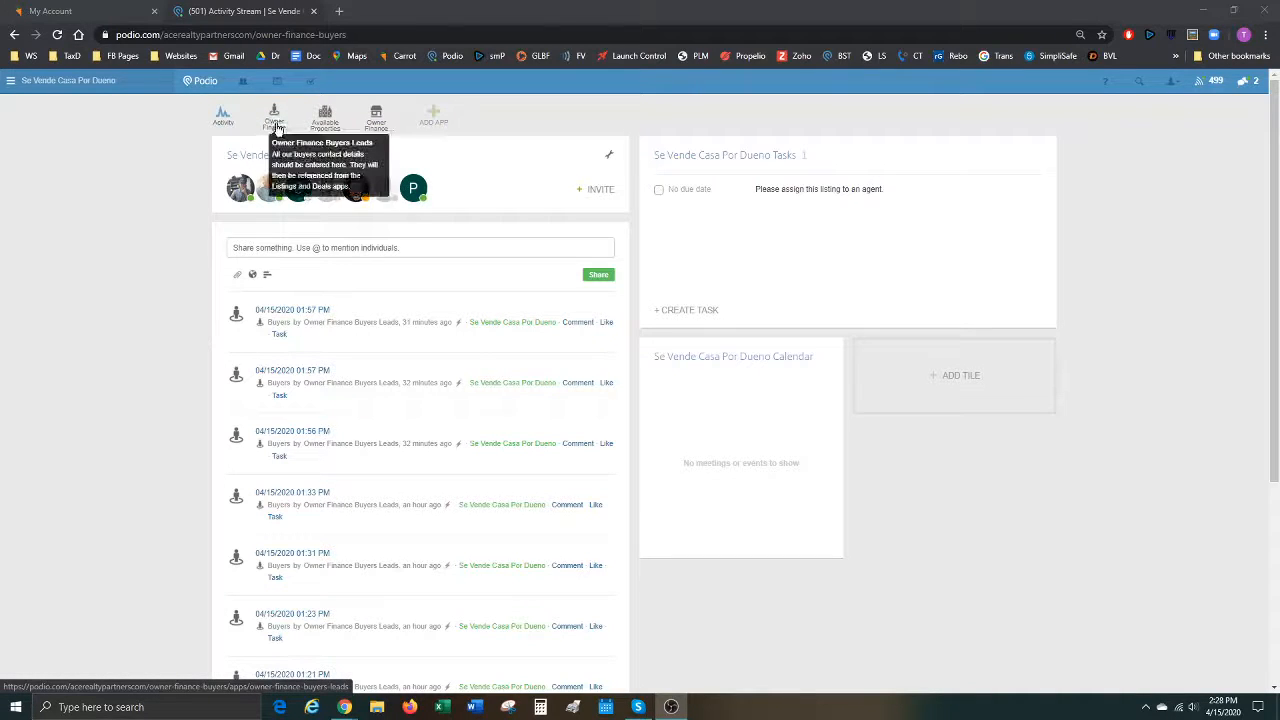
{"action": "left_click", "coordinate": [277, 126]}
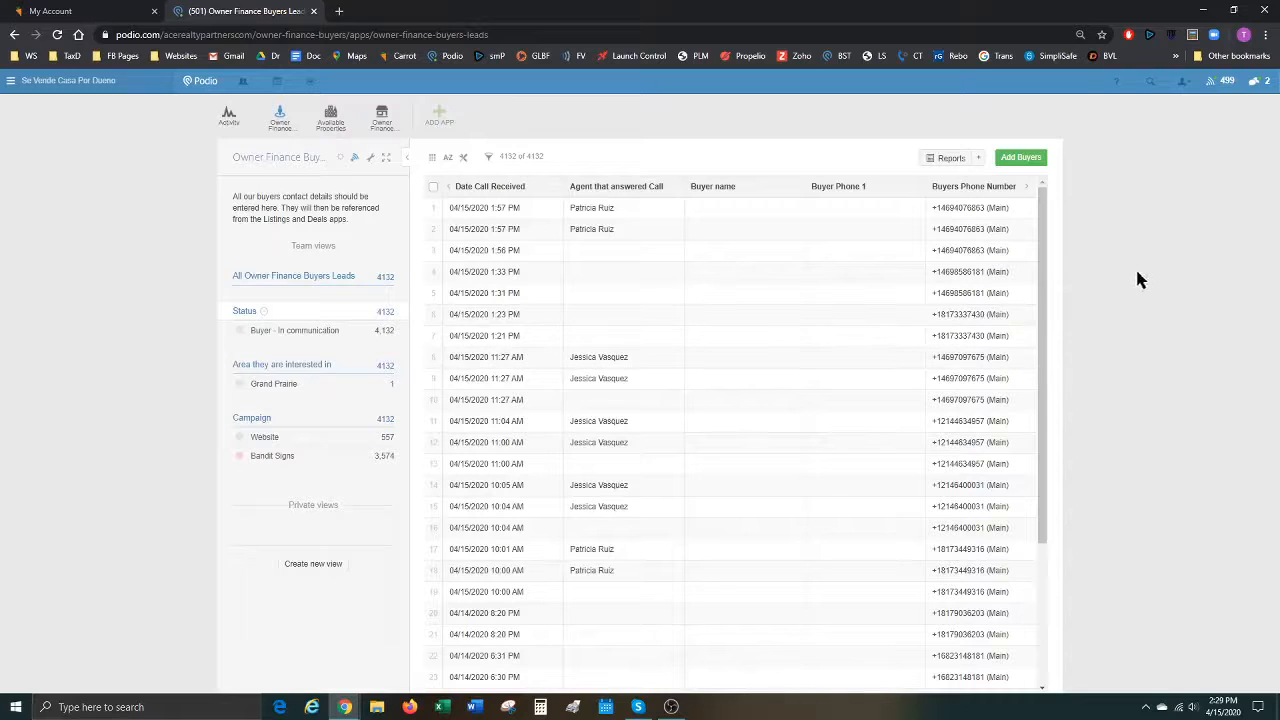
{"action": "scroll", "coordinate": [640, 320], "scroll_direction": "down", "scroll_amount": 2}
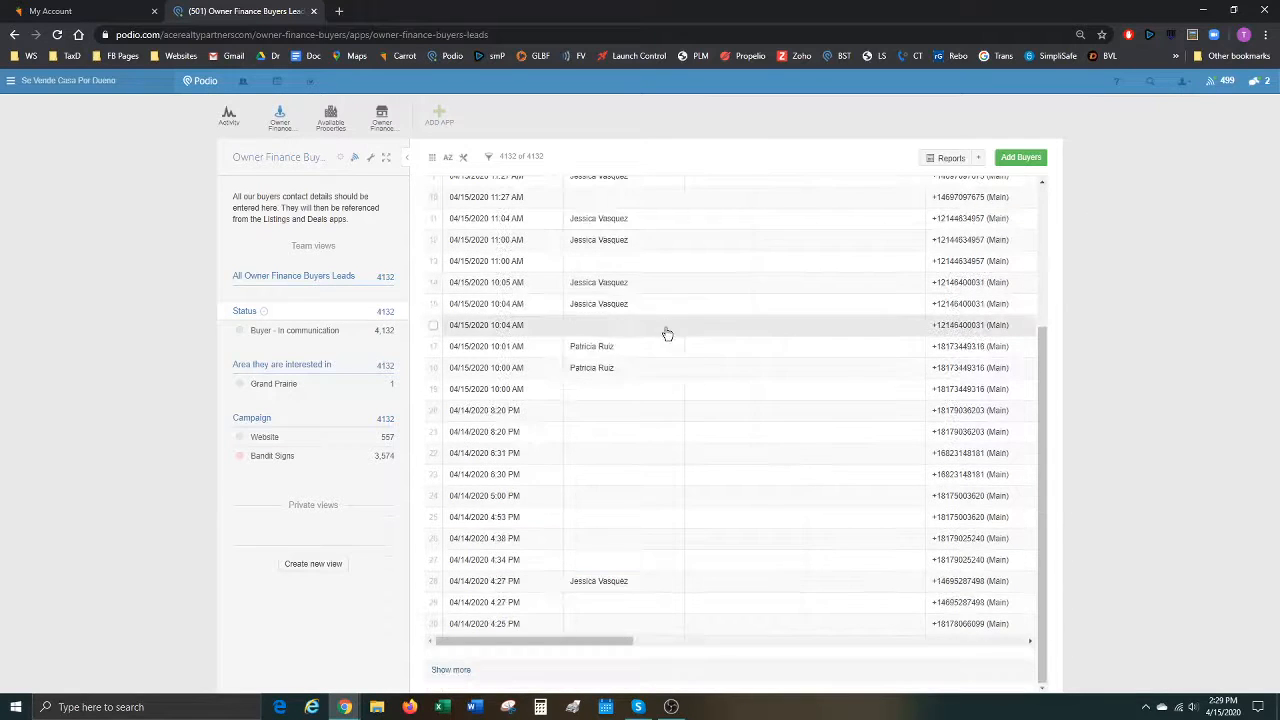
{"action": "scroll", "coordinate": [698, 626], "scroll_direction": "up", "scroll_amount": 3}
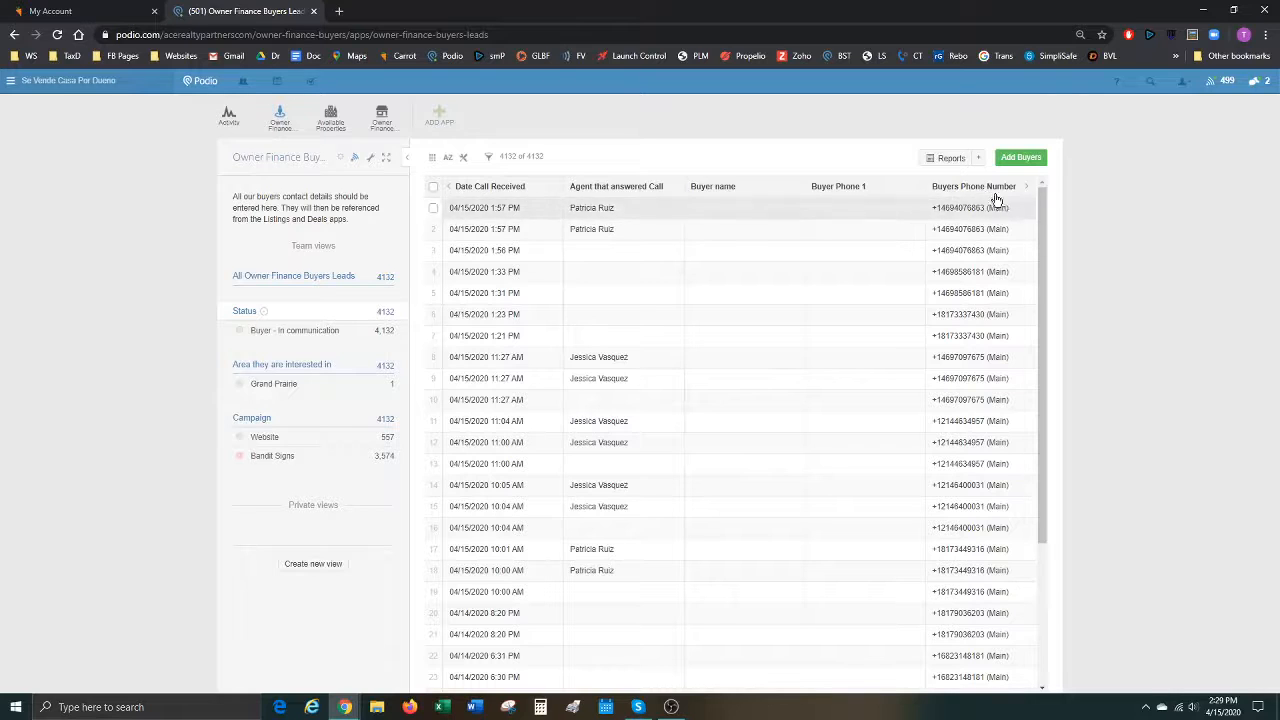
{"action": "scroll", "coordinate": [994, 428], "scroll_direction": "down", "scroll_amount": 3}
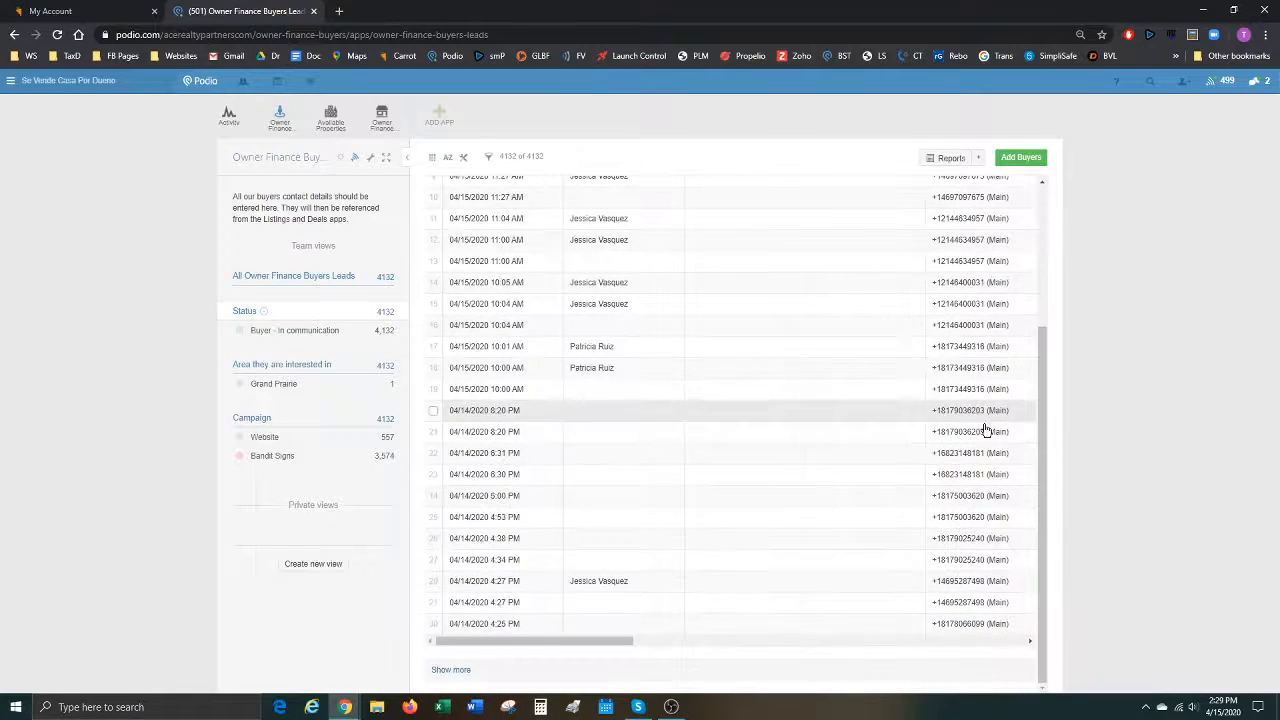
{"action": "scroll", "coordinate": [833, 289], "scroll_direction": "up", "scroll_amount": 3}
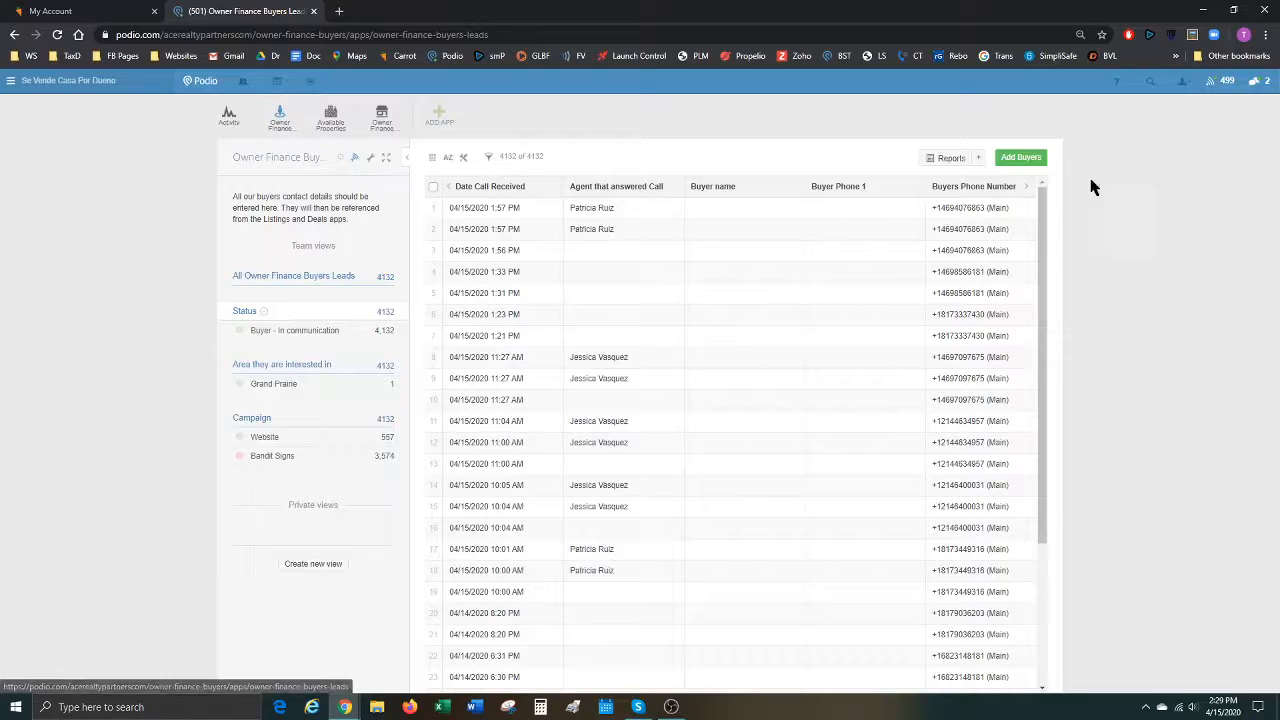
Search the leads app for the buyer's phone number to list three matching 04/15/2020 Buyers entries.
{"action": "left_click", "coordinate": [1151, 84]}
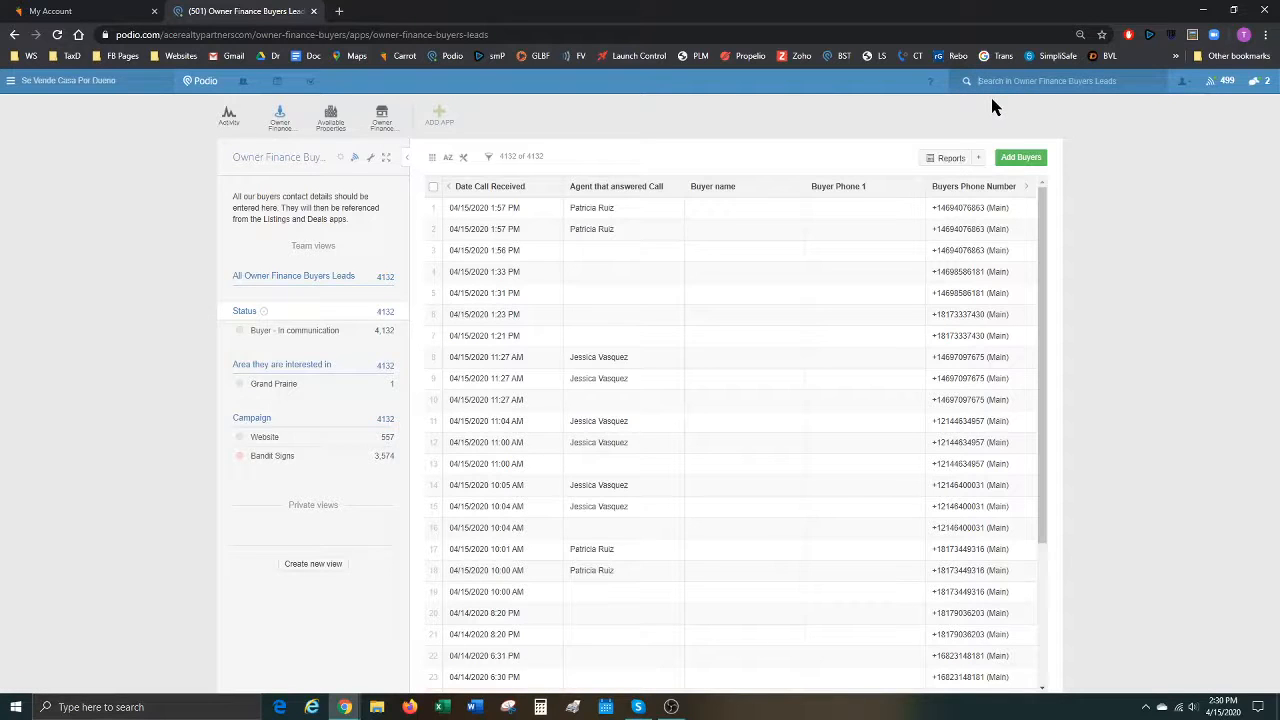
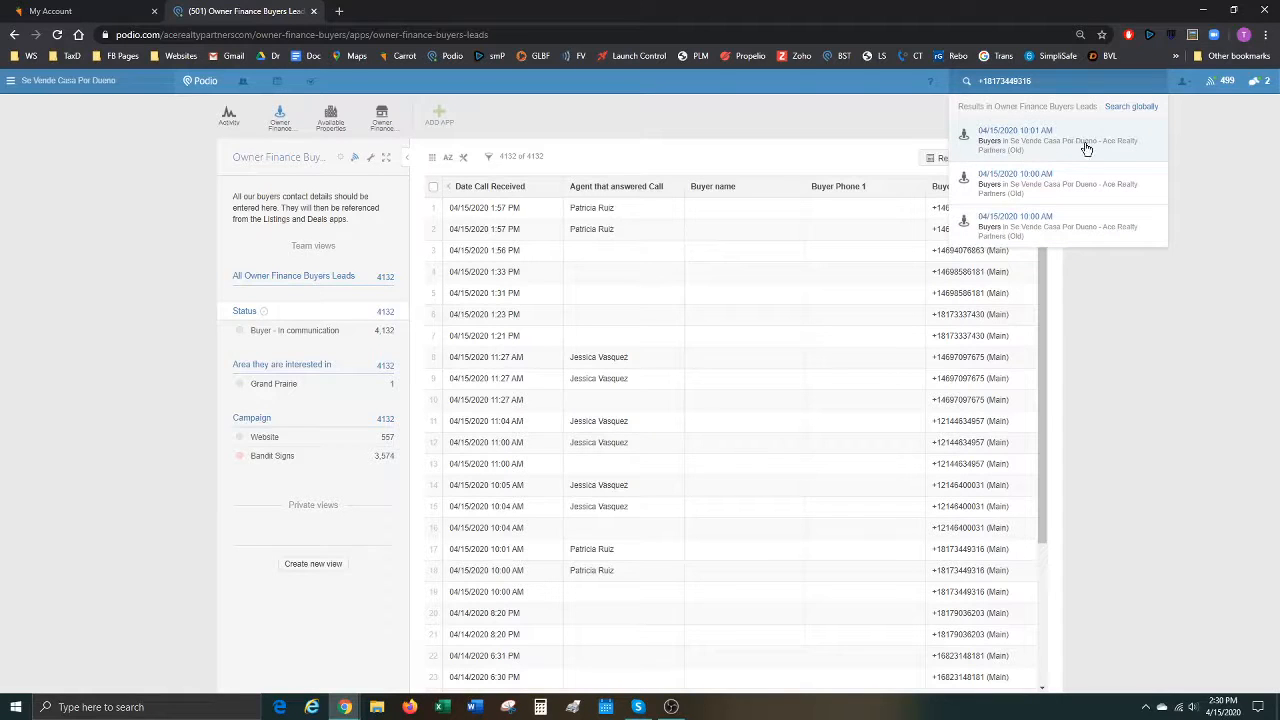
Open the 04/15/2020 10:01 AM buyer record and scroll through it.
{"action": "left_click", "coordinate": [1025, 137]}
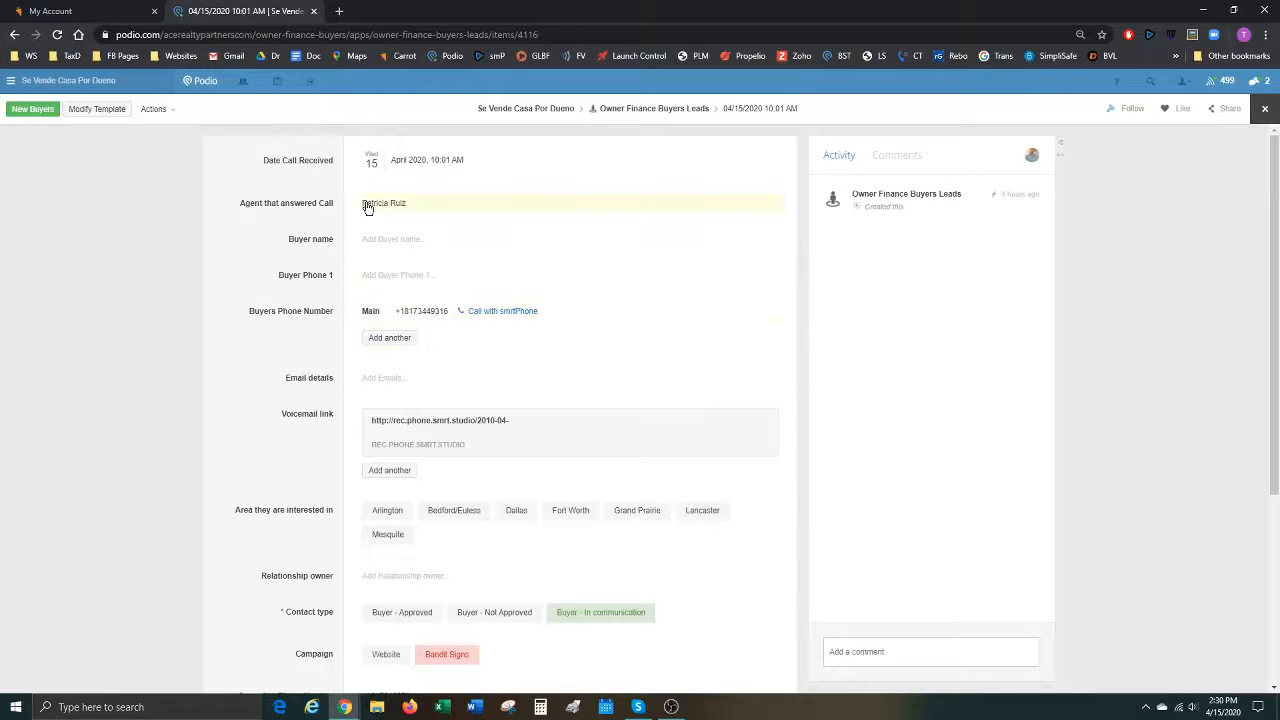
{"action": "scroll", "coordinate": [517, 386], "scroll_direction": "down", "scroll_amount": 3}
{"action": "scroll", "coordinate": [525, 490], "scroll_direction": "up", "scroll_amount": 2}
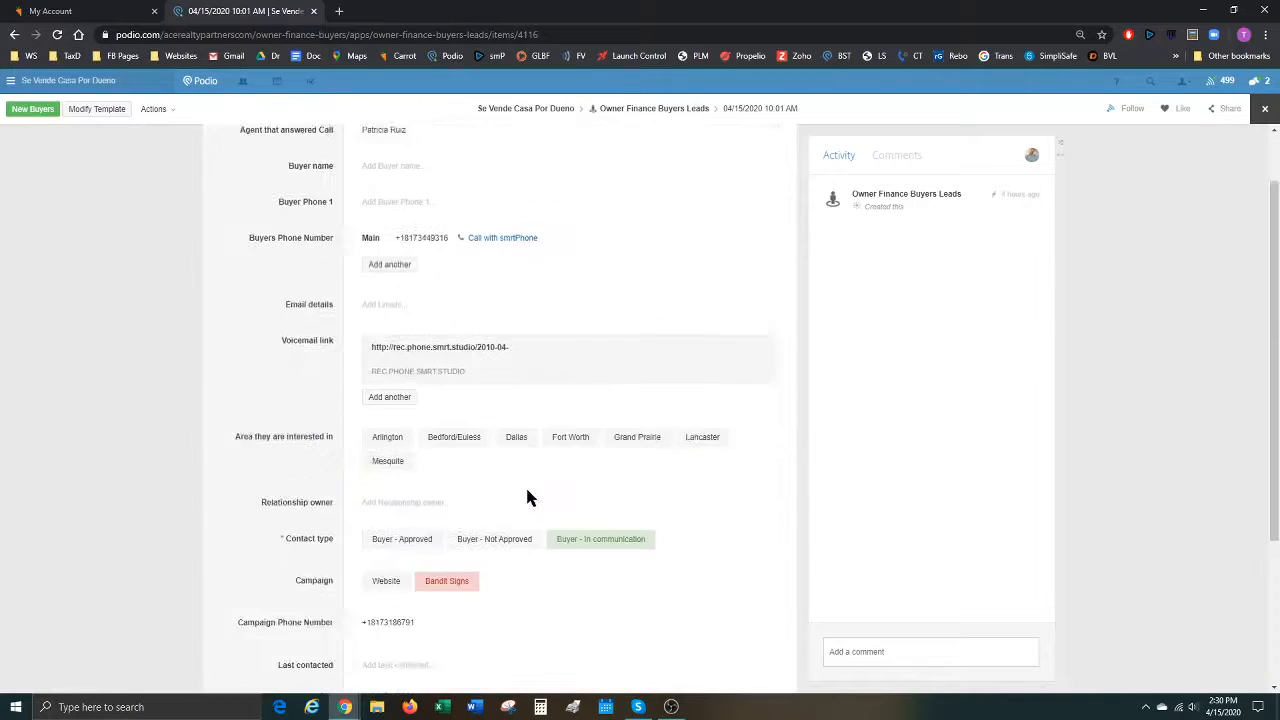
{"action": "scroll", "coordinate": [525, 460], "scroll_direction": "up", "scroll_amount": 1}
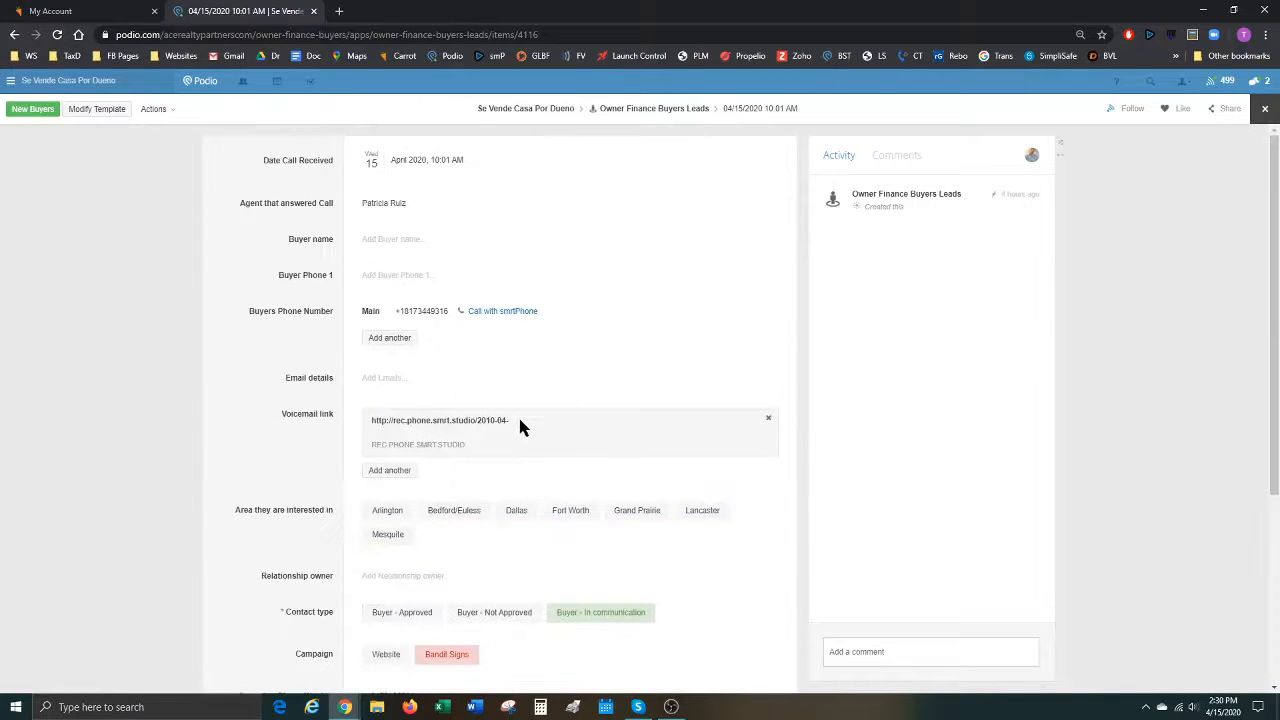
Inspect the Buyer name, Email and Notes fields, leaving the notes editor empty.
{"action": "left_click", "coordinate": [416, 244]}
{"action": "left_click", "coordinate": [394, 378]}
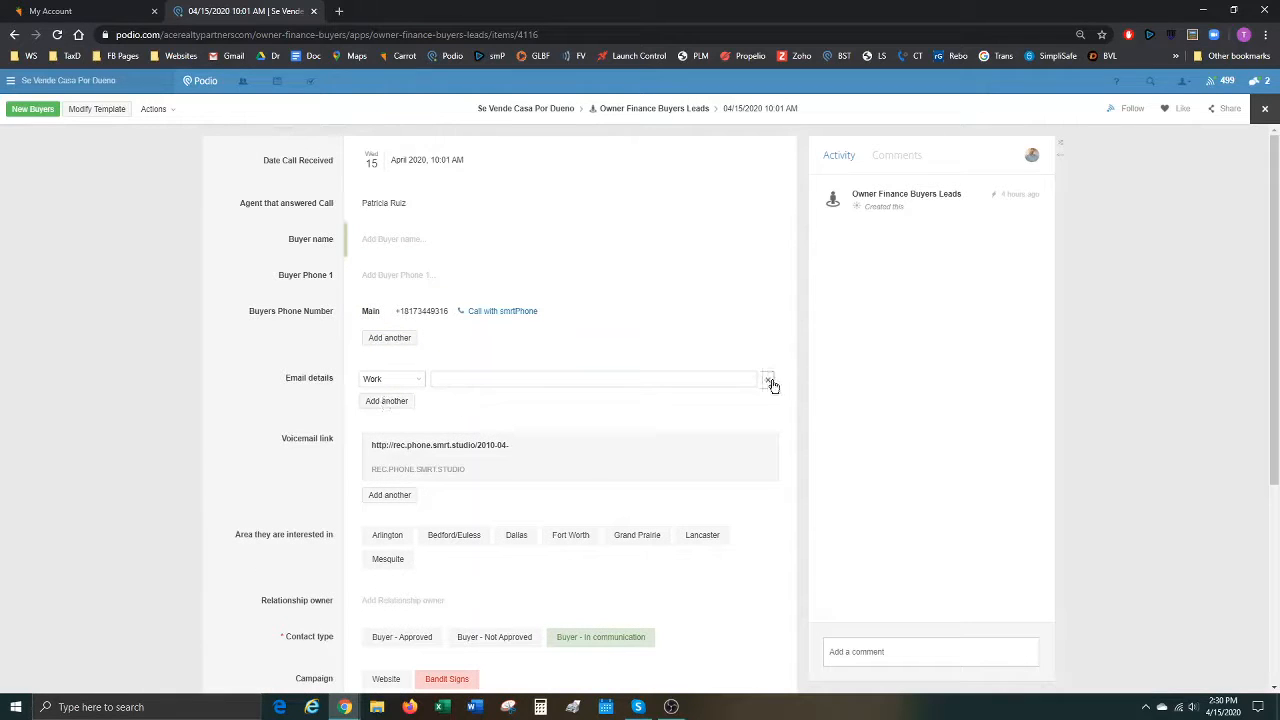
{"action": "scroll", "coordinate": [275, 475], "scroll_direction": "down", "scroll_amount": 1}
{"action": "scroll", "coordinate": [268, 467], "scroll_direction": "down", "scroll_amount": 1}
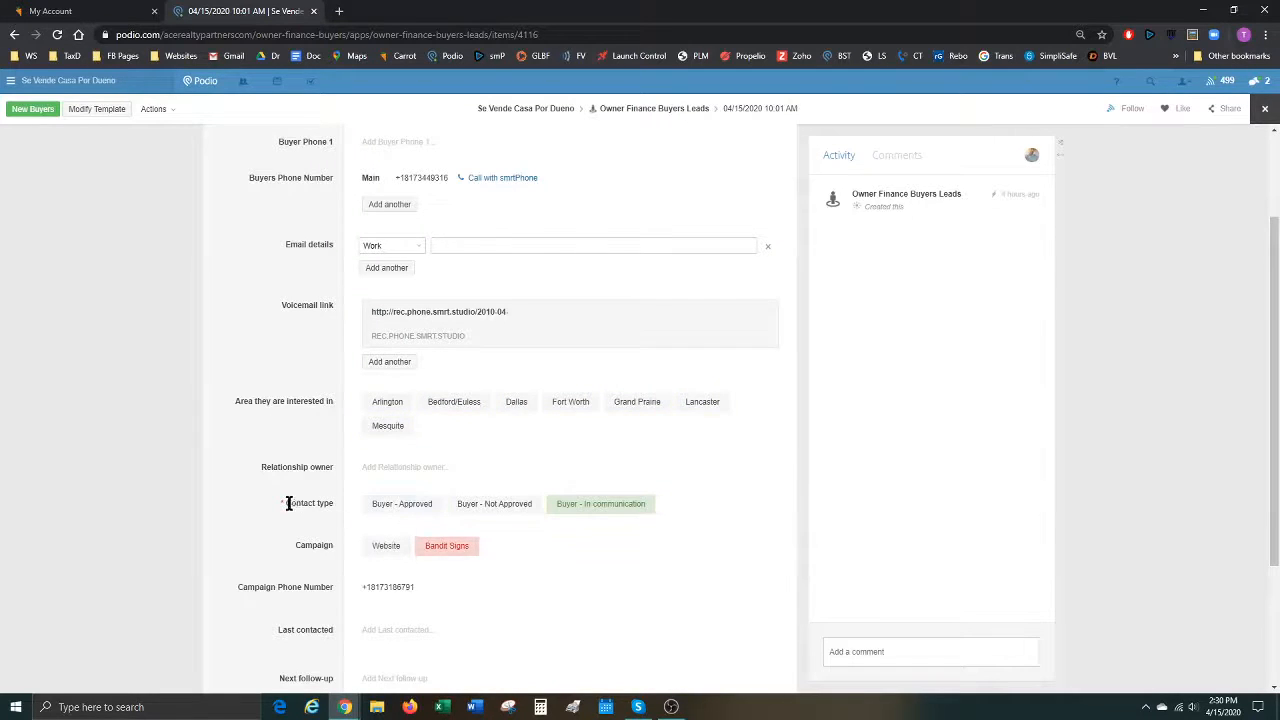
{"action": "scroll", "coordinate": [280, 500], "scroll_direction": "down", "scroll_amount": 3}
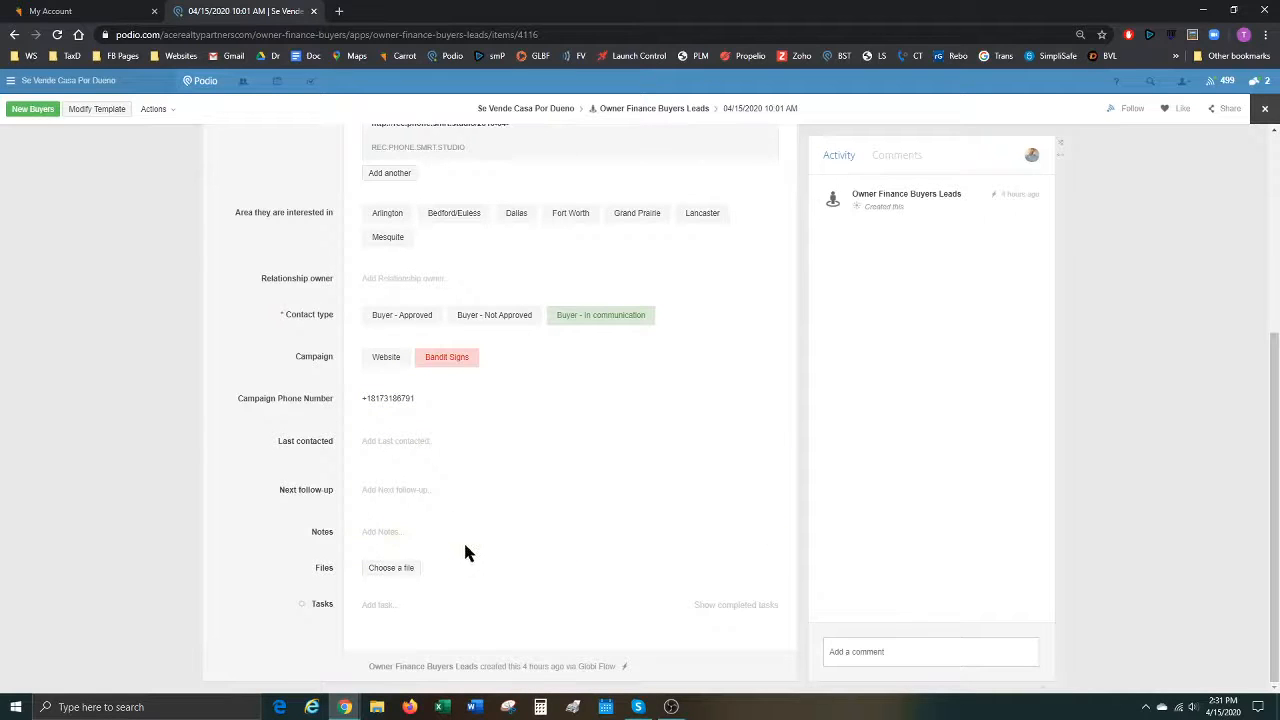
{"action": "left_click", "coordinate": [395, 537]}
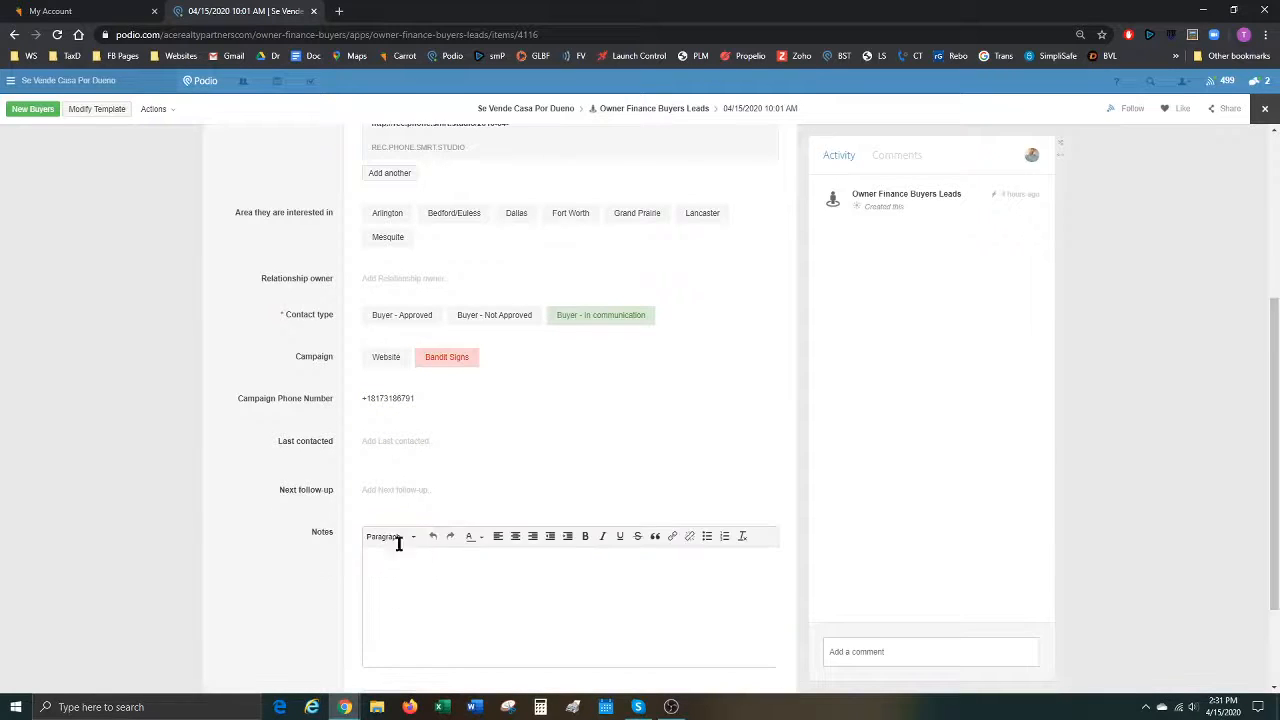
{"action": "left_click", "coordinate": [234, 528]}
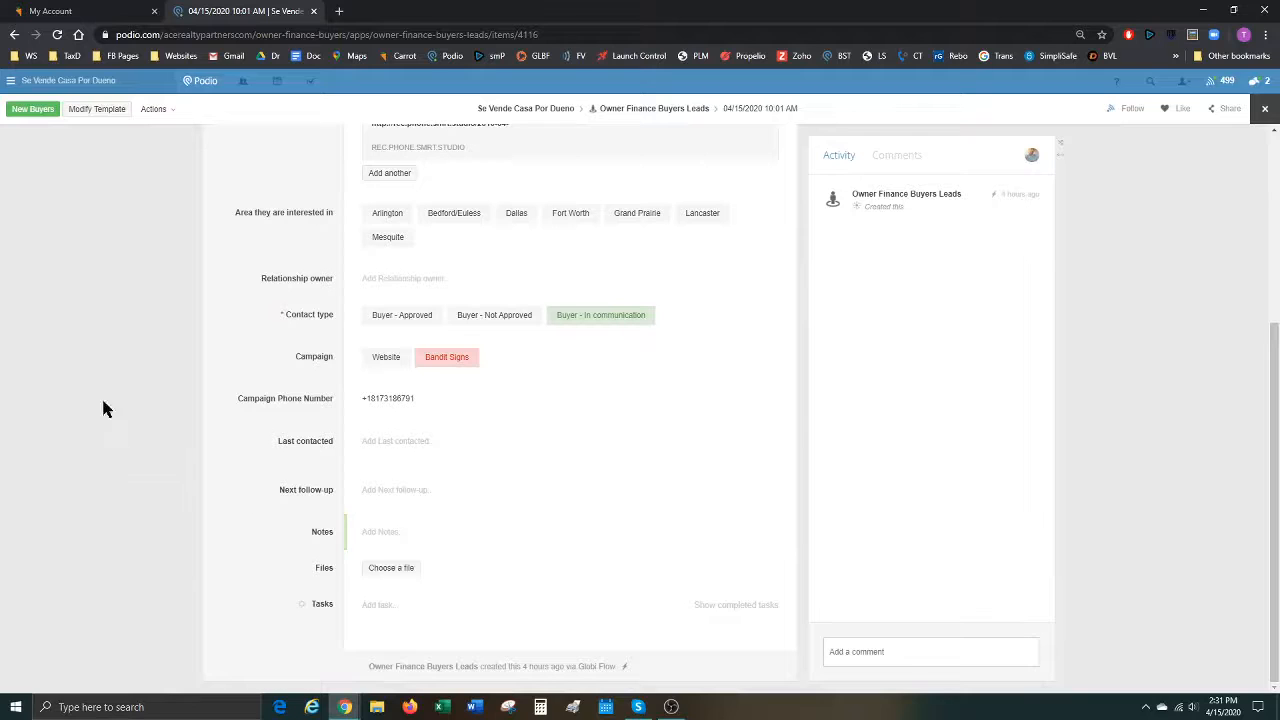
Close the buyer record, visit the activity stream, and reopen the Owner Finance Buyers Leads table.
{"action": "left_click", "coordinate": [1245, 268]}
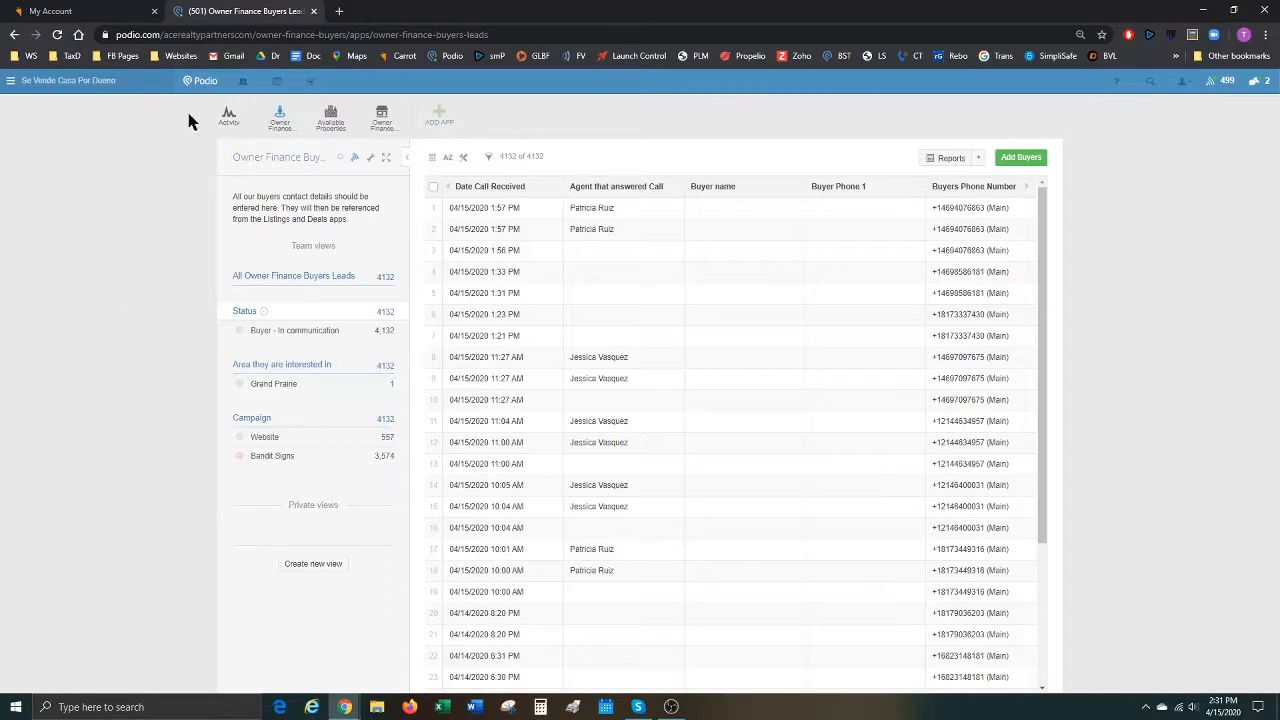
{"action": "left_click", "coordinate": [219, 122]}
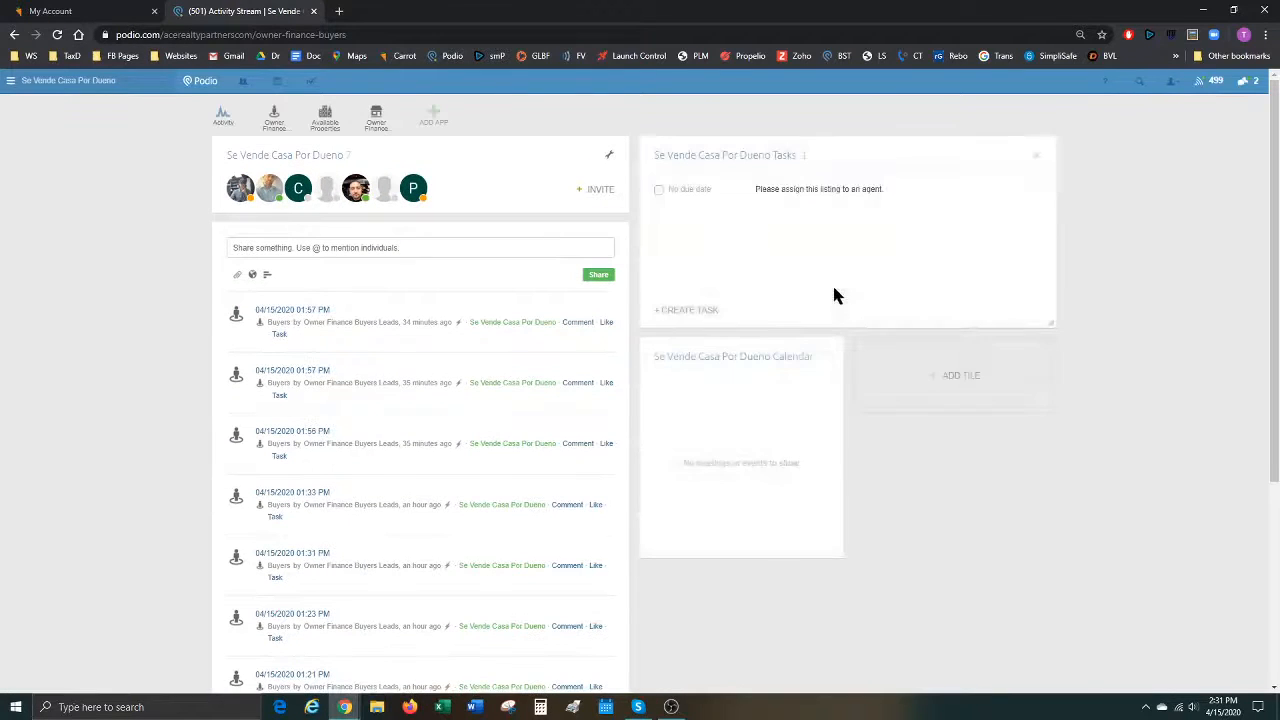
{"action": "left_click", "coordinate": [273, 127]}
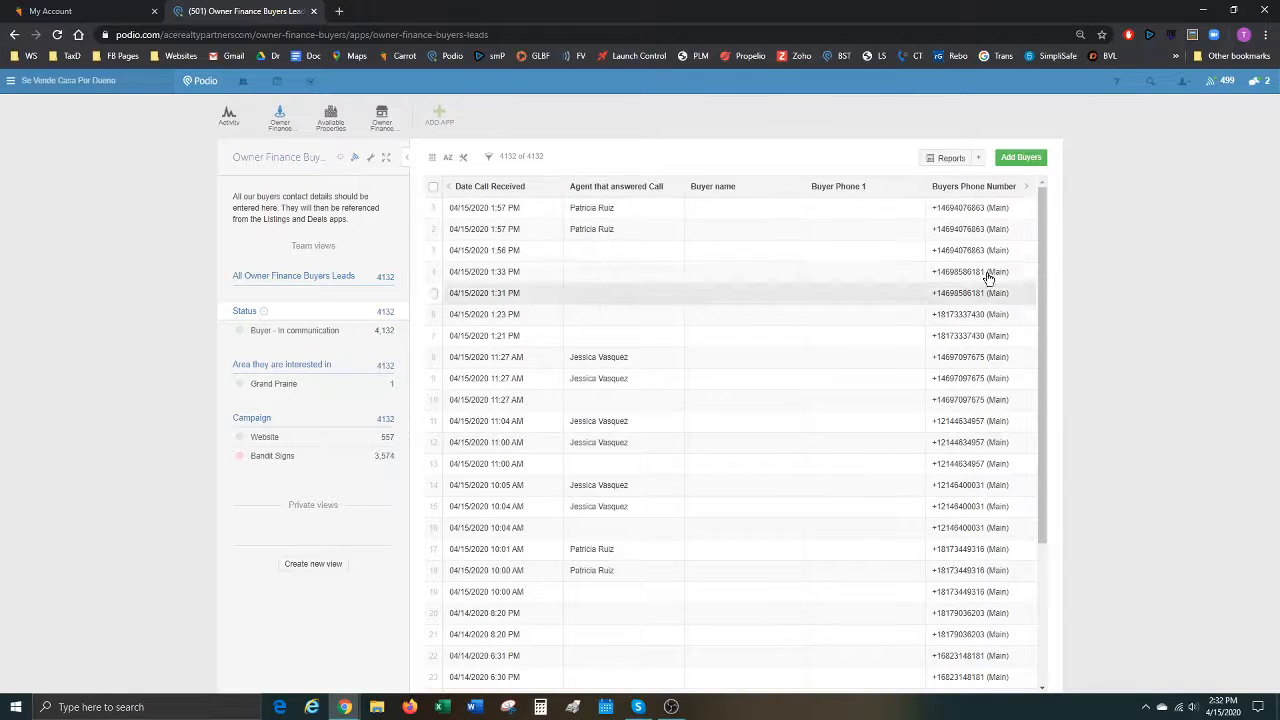
Search for the second buyer's phone number and open the first 04/14/2020 08:20 PM match.
{"action": "left_click", "coordinate": [1150, 80]}
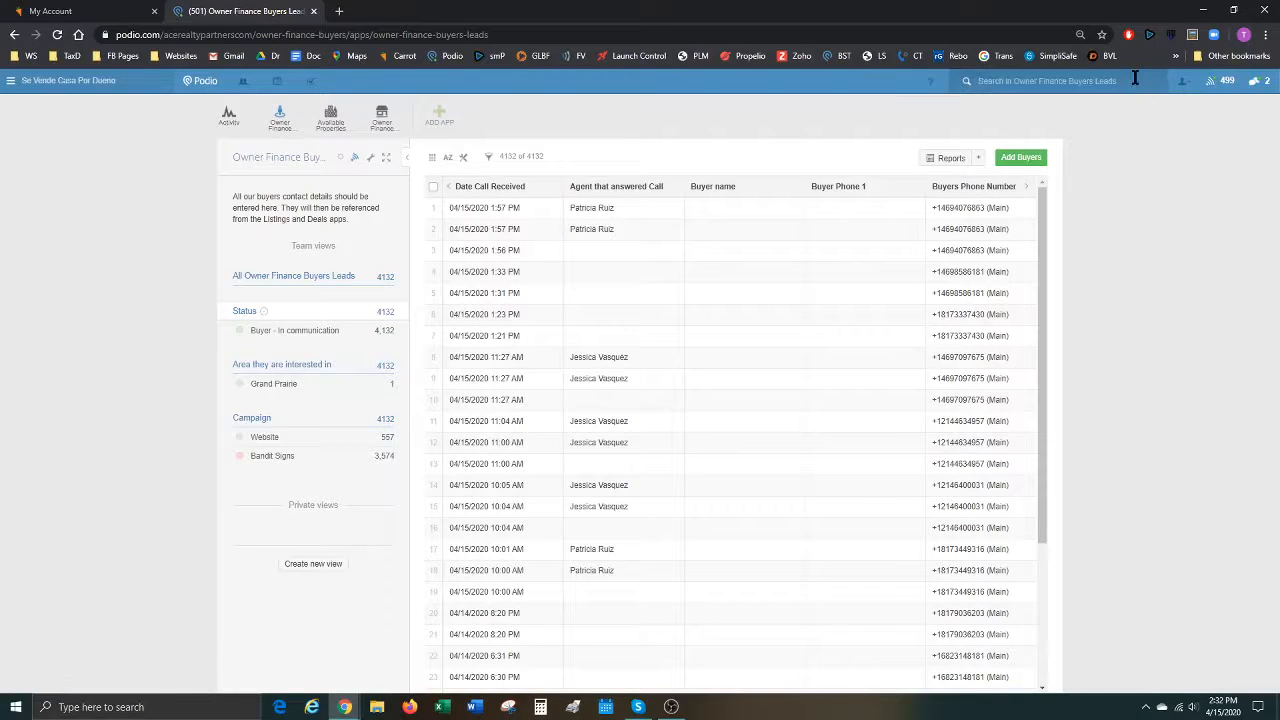
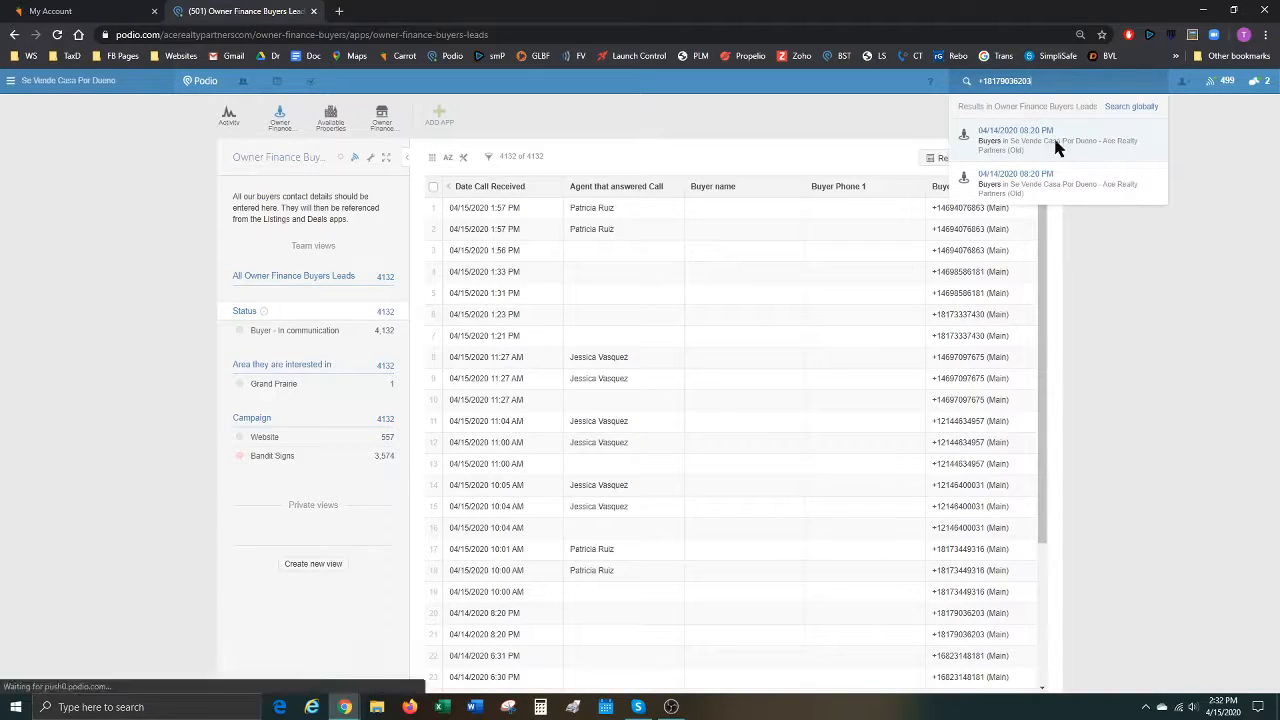
{"action": "left_click", "coordinate": [1054, 143]}
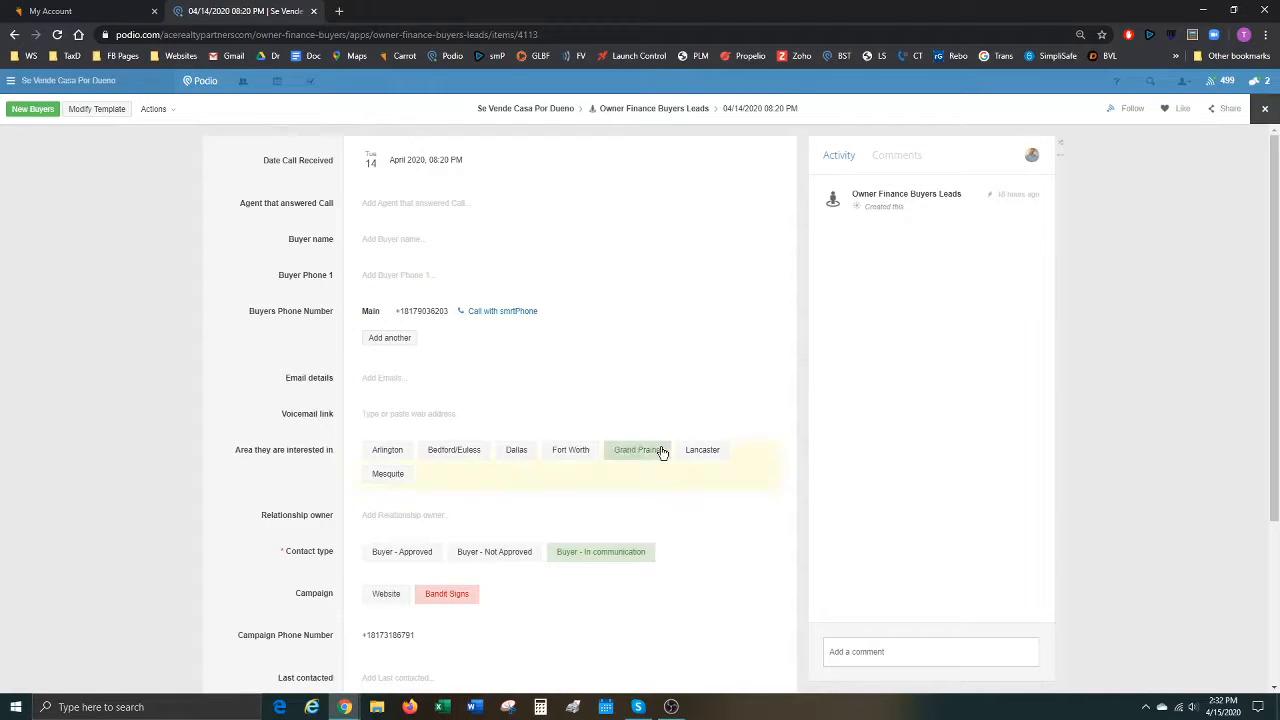
Scroll through the 04/14/2020 08:20 PM buyer record, then close it.
{"action": "scroll", "coordinate": [640, 440], "scroll_direction": "down", "scroll_amount": 3}
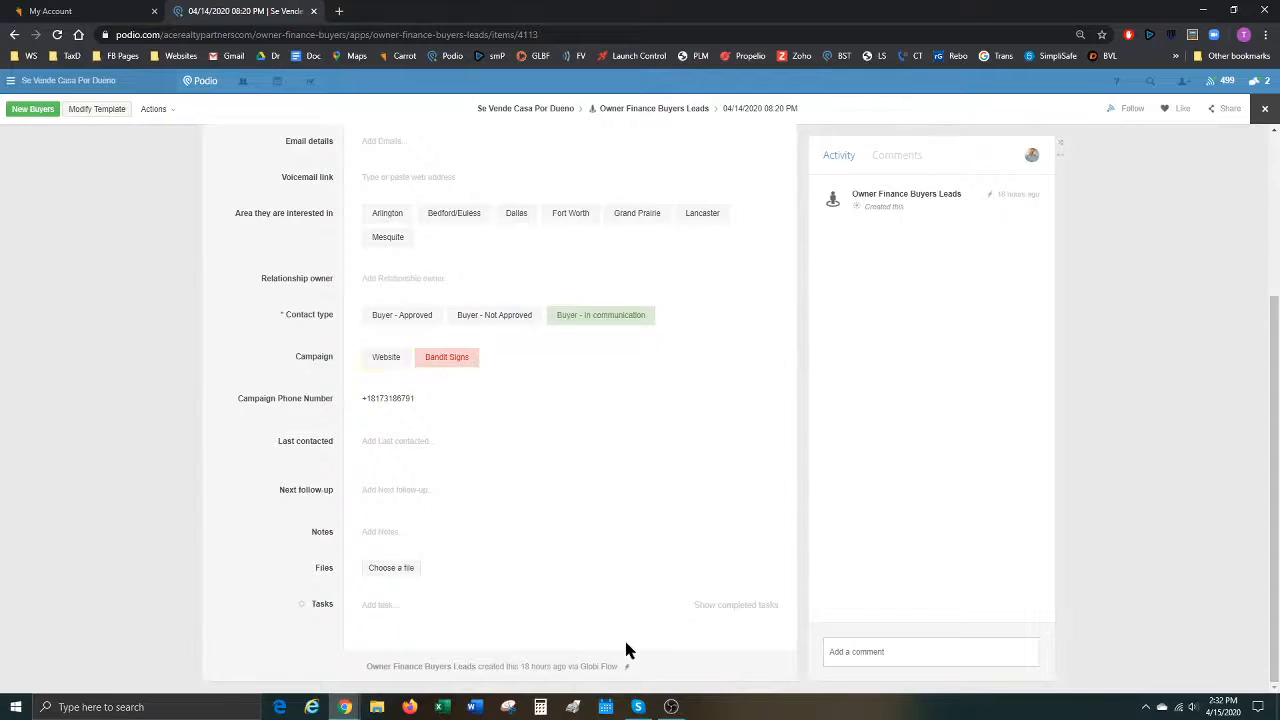
{"action": "scroll", "coordinate": [574, 426], "scroll_direction": "up", "scroll_amount": 3}
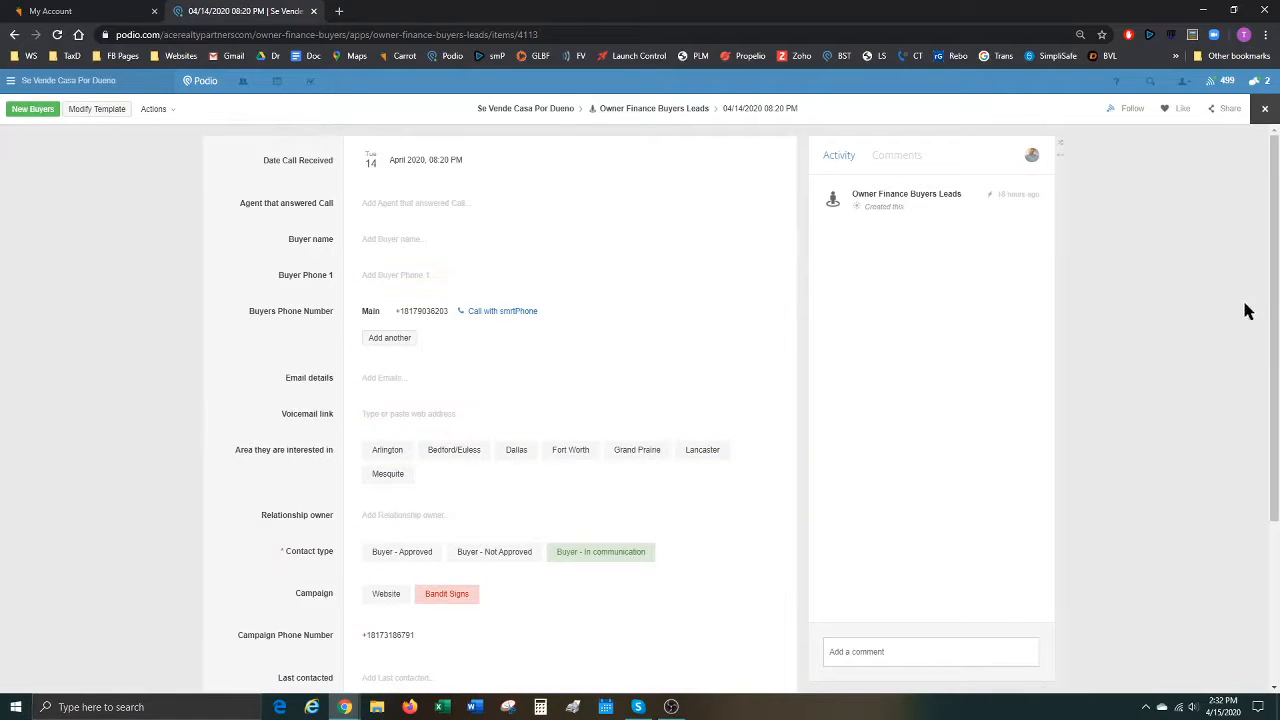
{"action": "left_click", "coordinate": [1154, 368]}
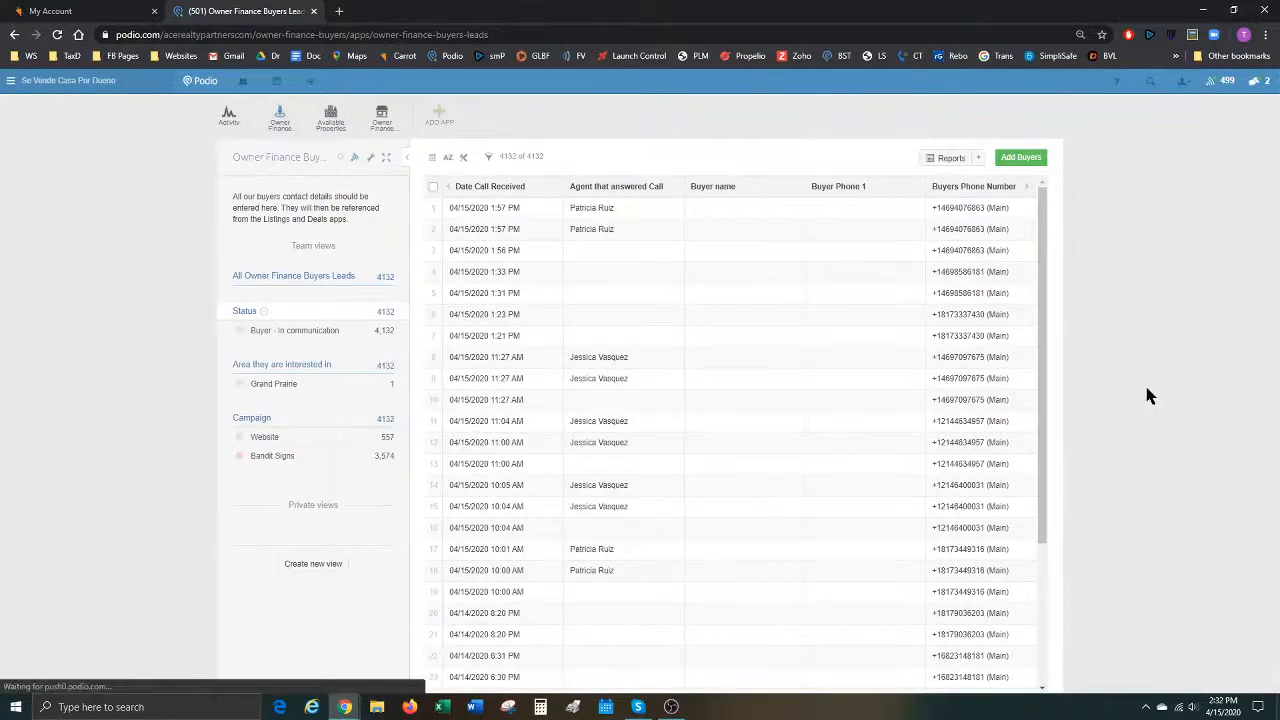